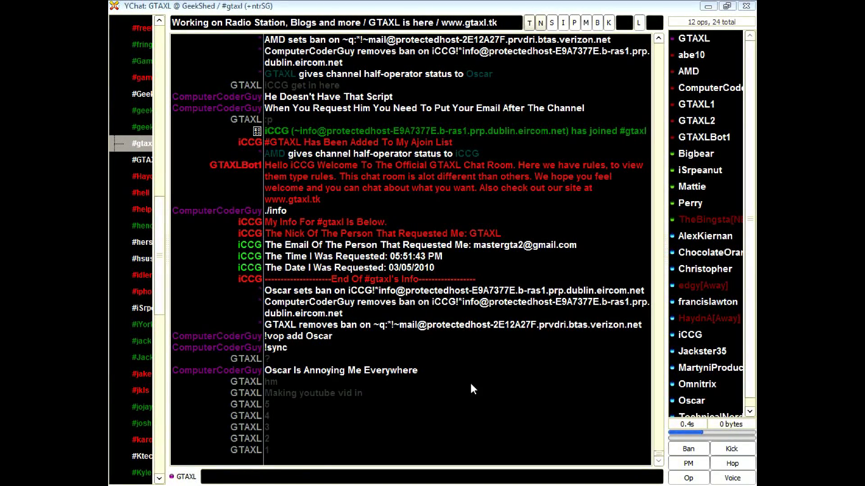
# Post 'register' in #gtaxl, then begin drafting a /msg NickServ REGISTER command.
pyautogui.click(303, 473)
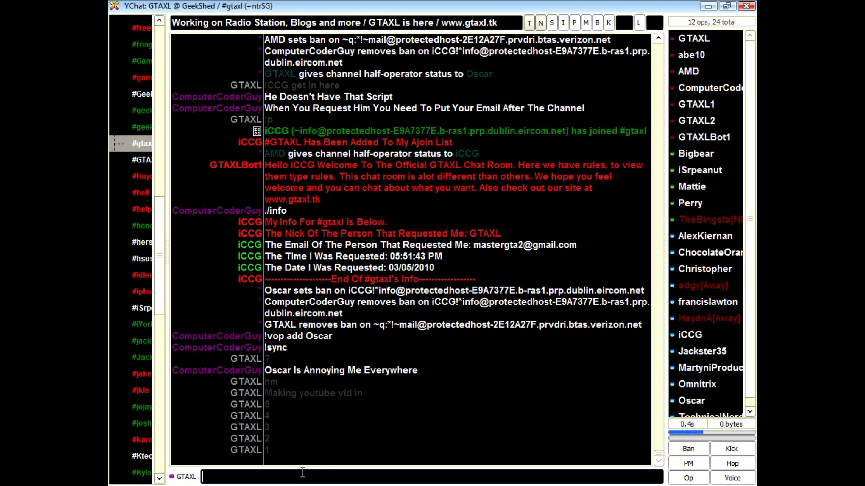
pyautogui.write('register')
pyautogui.press('Return')
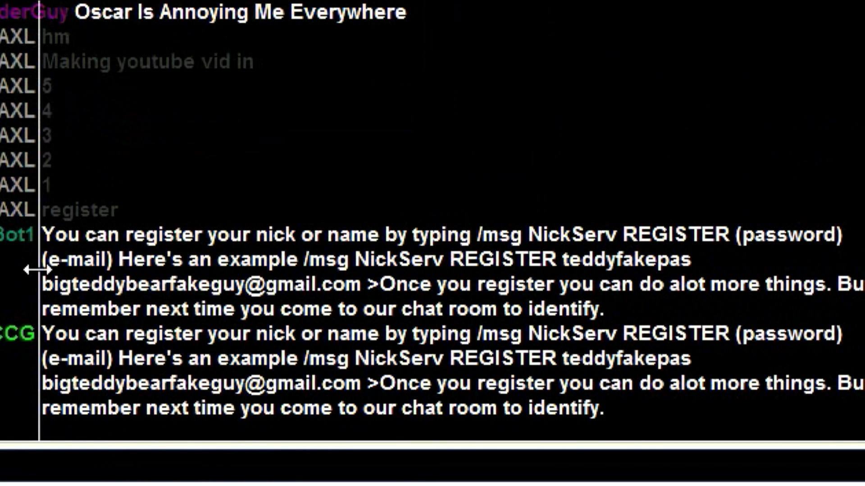
pyautogui.moveTo(37, 270); pyautogui.dragTo(33, 267)
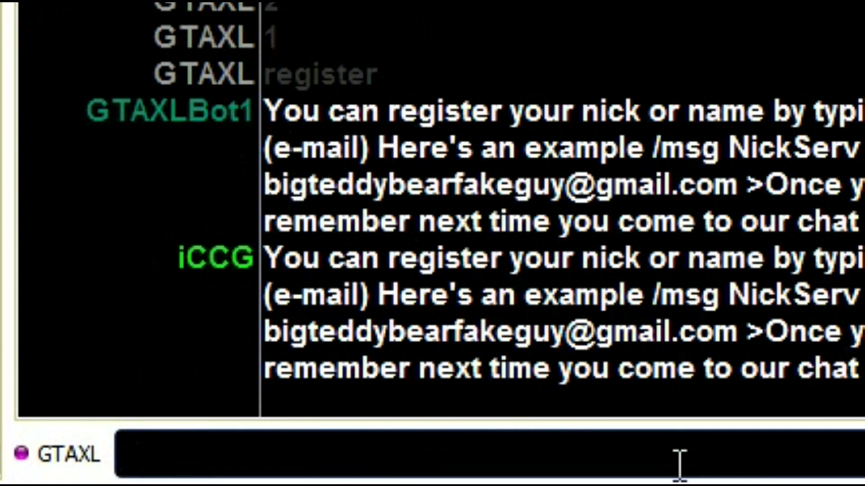
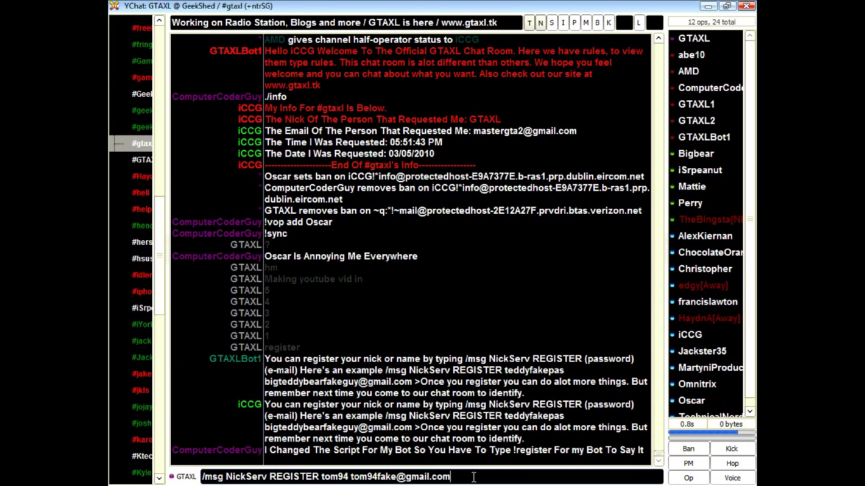
# Discard the drafted registration command and join #youtube with /join #youtube.
pyautogui.hotkey('ctrl', 'a')
pyautogui.press('BackSpace')
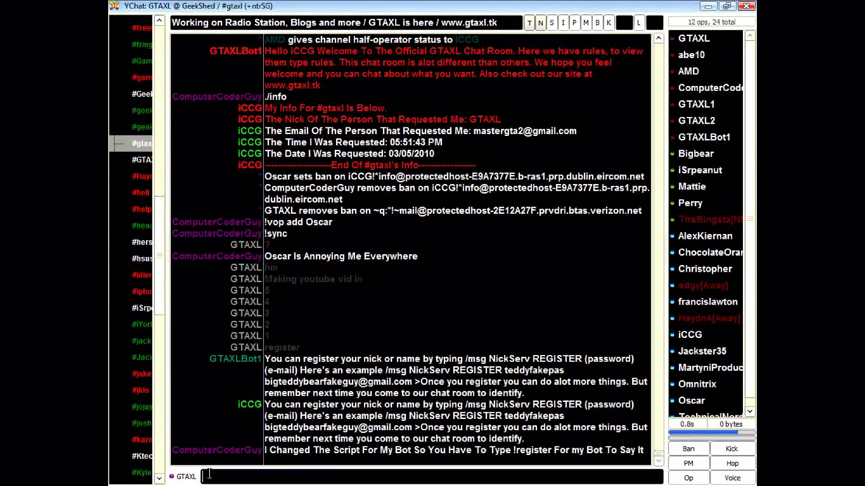
pyautogui.write('/join #')
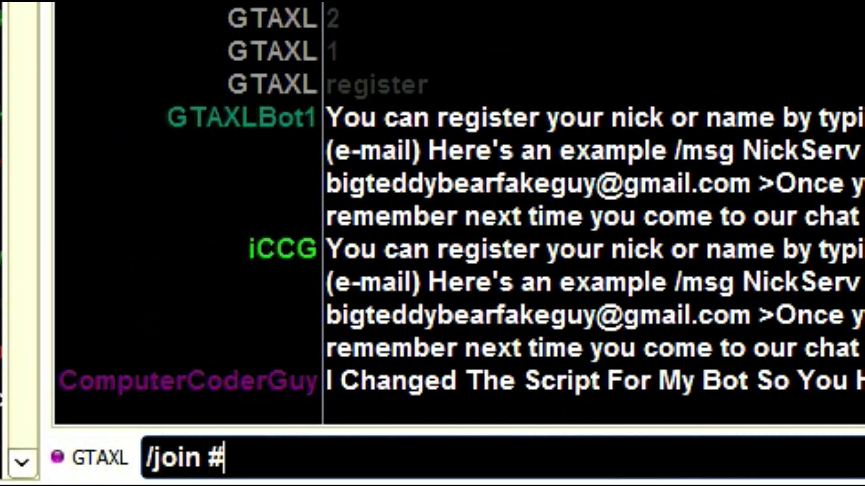
pyautogui.write('gtaxl')
pyautogui.press('BackSpace')
pyautogui.press('BackSpace')
pyautogui.press('BackSpace')
pyautogui.press('BackSpace')
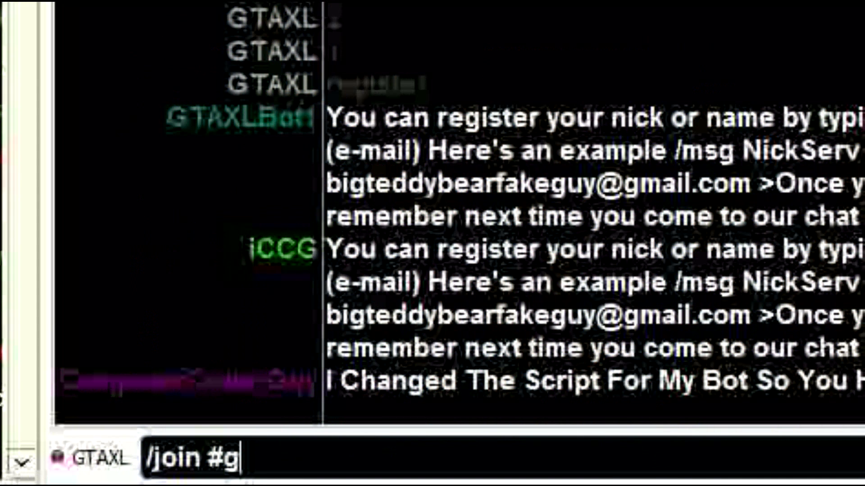
pyautogui.press('BackSpace')
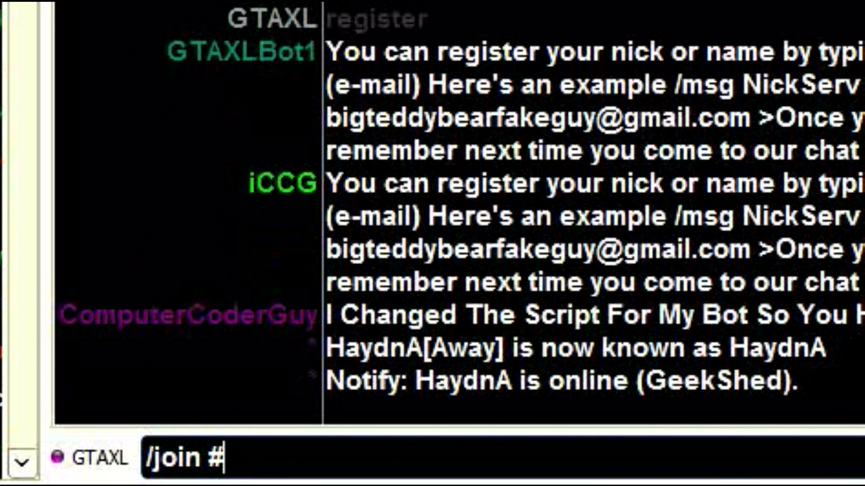
pyautogui.write('youtube')
pyautogui.press('Return')
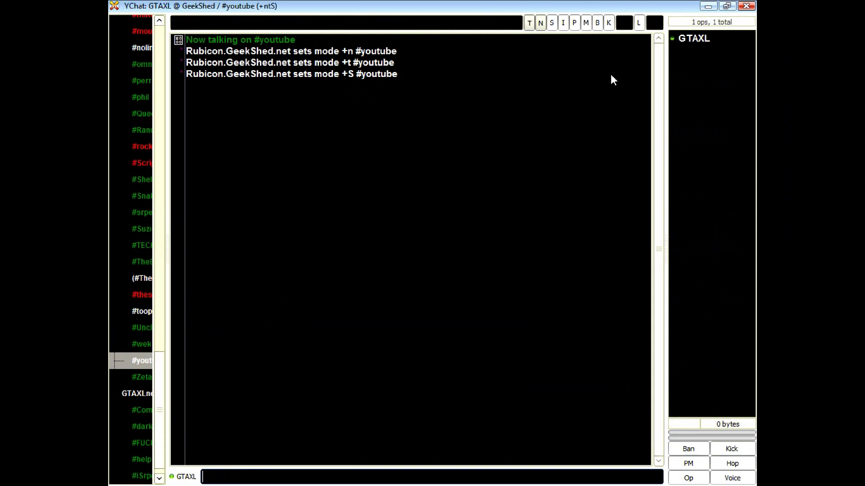
# Draft /cs REGISTER #youtube with a password and description in the channel.
pyautogui.click(683, 42)
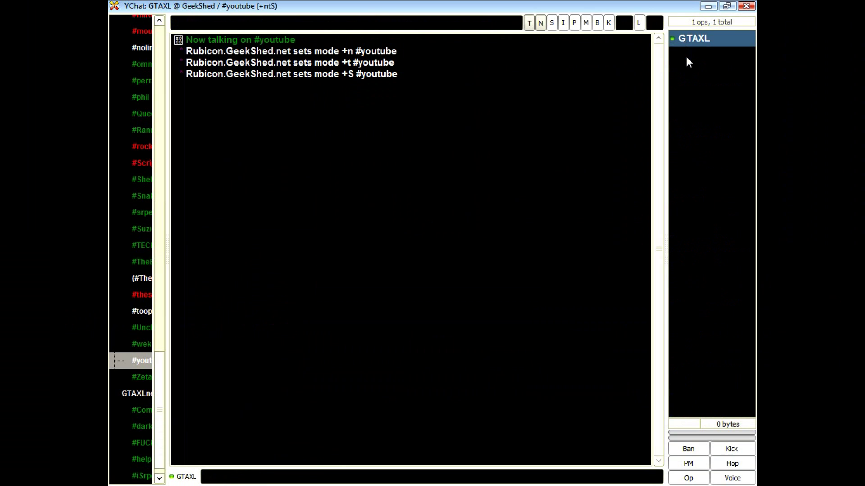
pyautogui.click(700, 83)
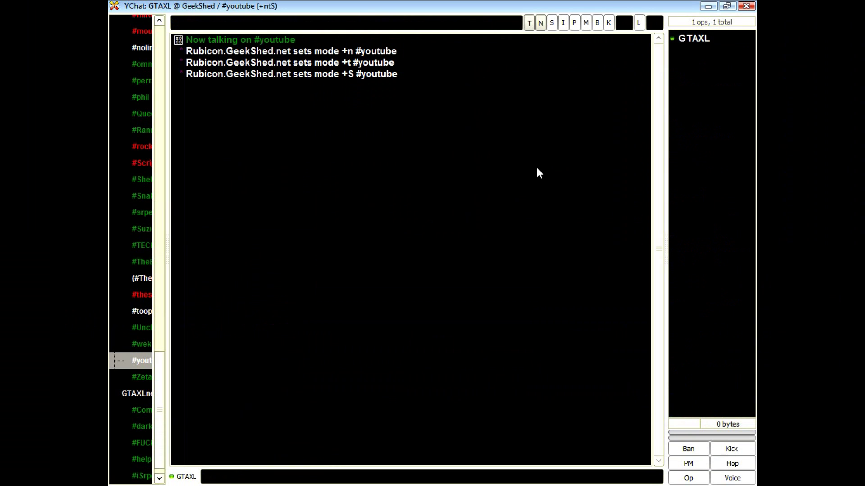
pyautogui.click(216, 478)
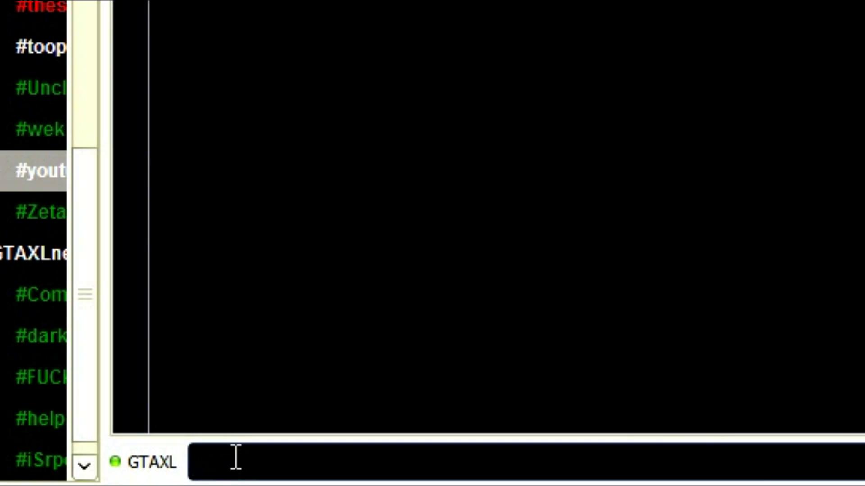
pyautogui.write('/')
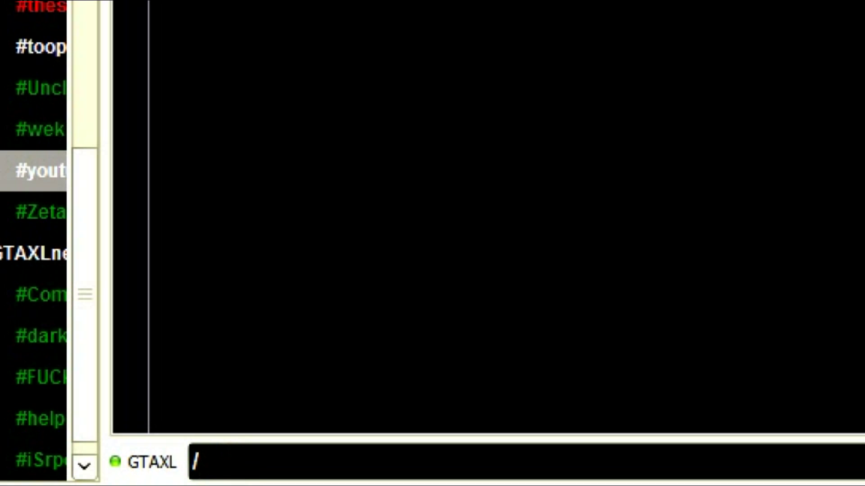
pyautogui.click(371, 457)
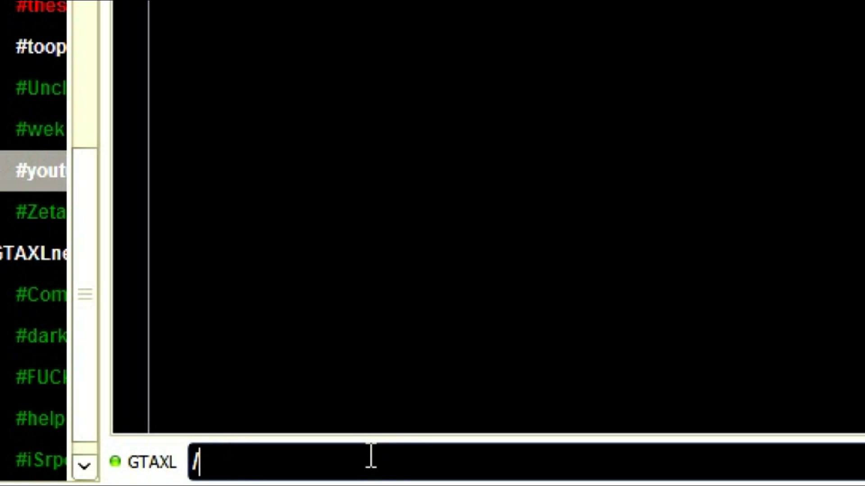
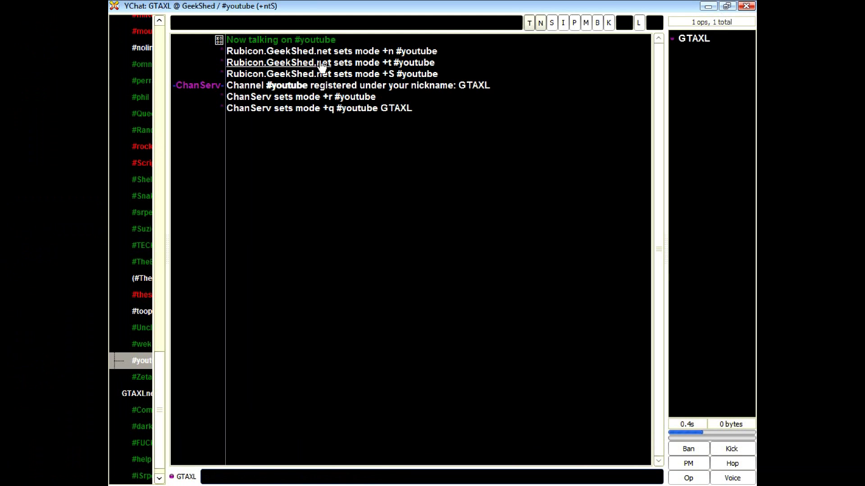
pyautogui.click(302, 21)
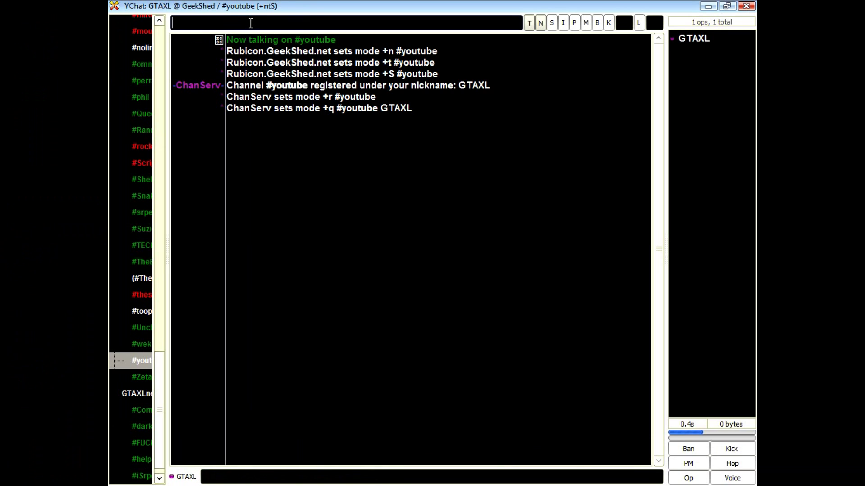
pyautogui.write('Topic Here / GTAXL is here / www.gtaxl.tk')
pyautogui.press('Return')
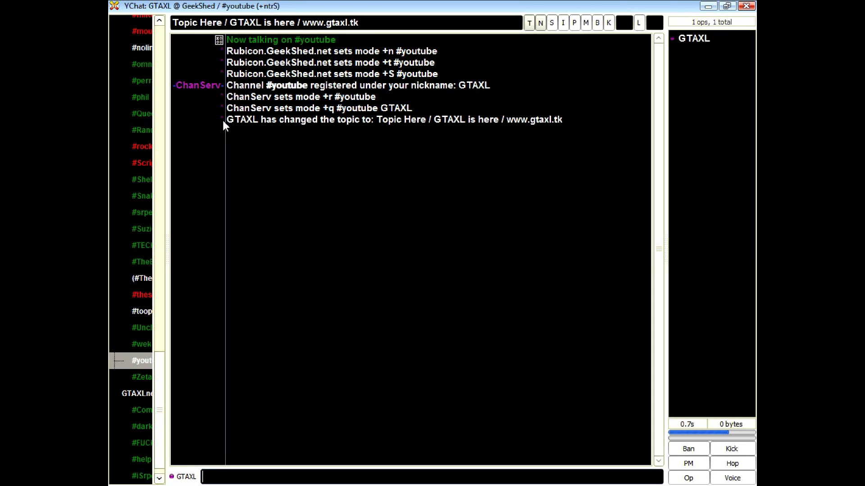
pyautogui.moveTo(226, 119)
pyautogui.mouseDown()
pyautogui.moveTo(414, 121)
pyautogui.moveTo(510, 231)
pyautogui.mouseUp()
pyautogui.write('/bsbotlist')
# Request BotServ's list of available bots with /bs botlist.
pyautogui.press('Return')
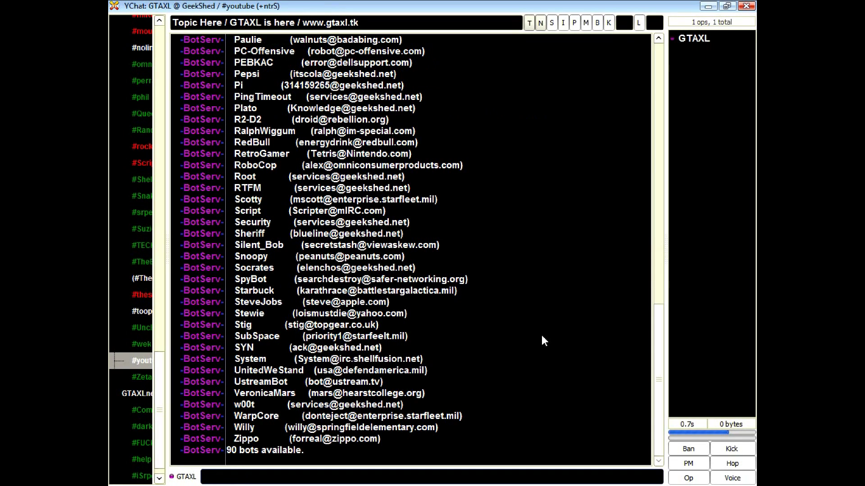
pyautogui.scroll(5, 541, 336)
pyautogui.scroll(2, 540, 336)
pyautogui.scroll(5, 542, 335)
pyautogui.scroll(4, 541, 335)
pyautogui.scroll(4, 541, 335)
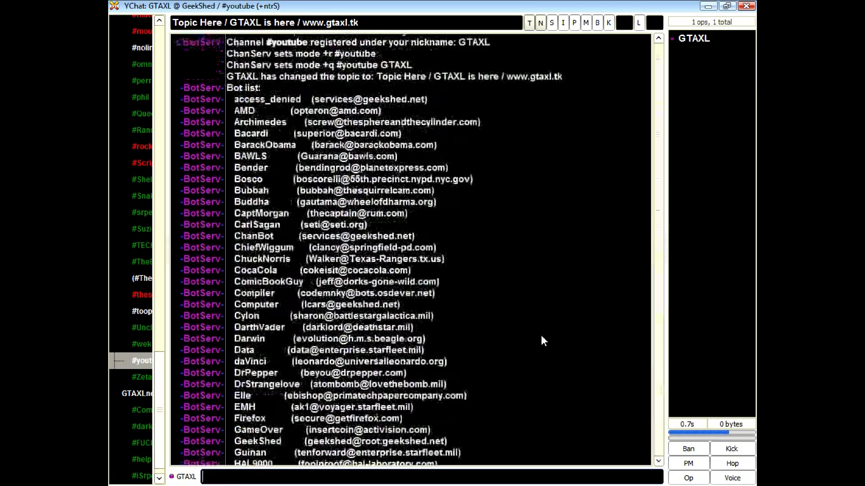
pyautogui.scroll(1, 541, 335)
pyautogui.scroll(-10, 541, 335)
pyautogui.scroll(-1, 541, 335)
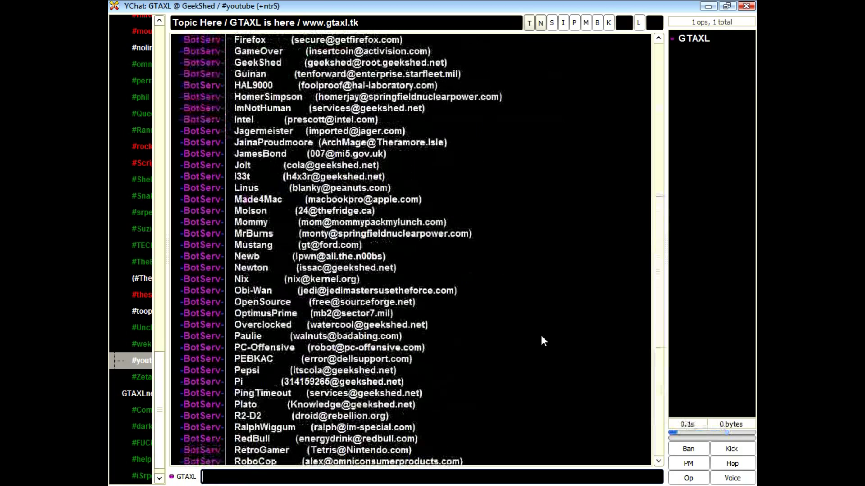
pyautogui.scroll(-2, 541, 335)
pyautogui.scroll(6, 542, 335)
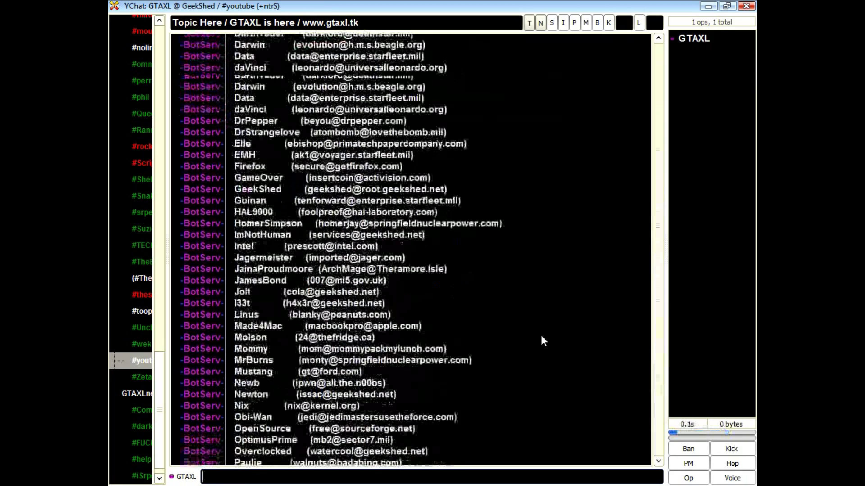
pyautogui.scroll(7, 541, 335)
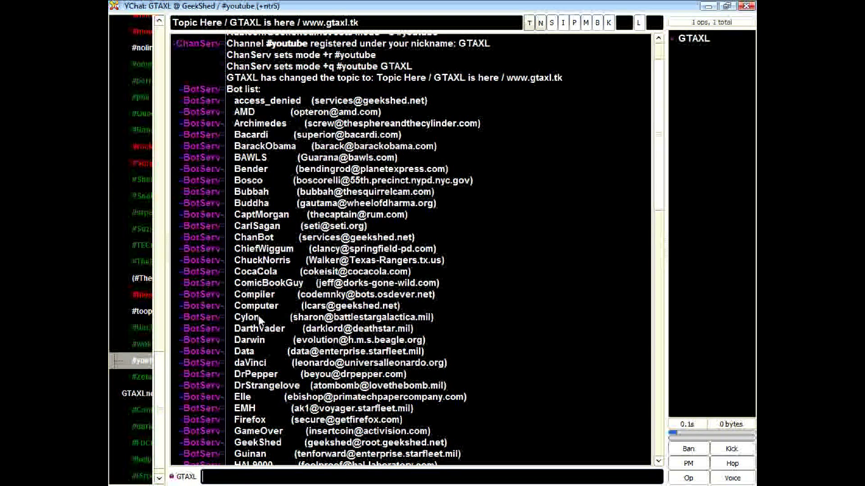
pyautogui.scroll(-3, 258, 316)
pyautogui.scroll(-1, 258, 327)
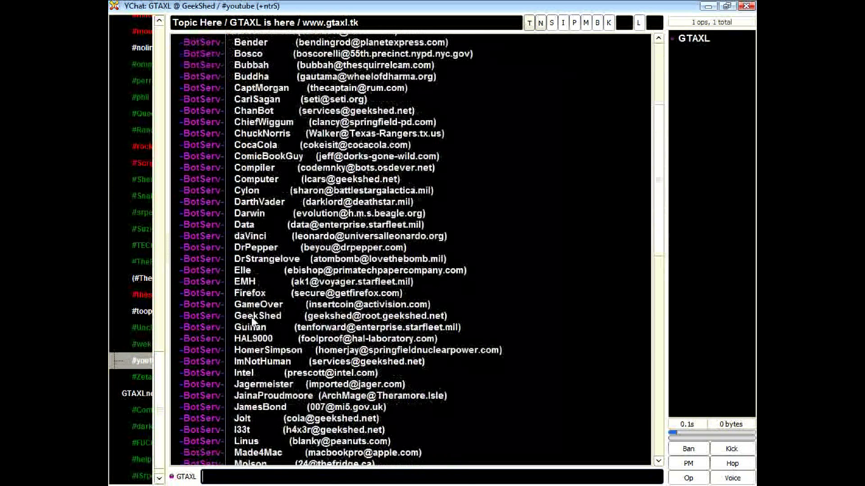
pyautogui.scroll(-1, 253, 329)
pyautogui.scroll(-2, 251, 329)
pyautogui.scroll(-2, 252, 328)
pyautogui.scroll(-1, 252, 331)
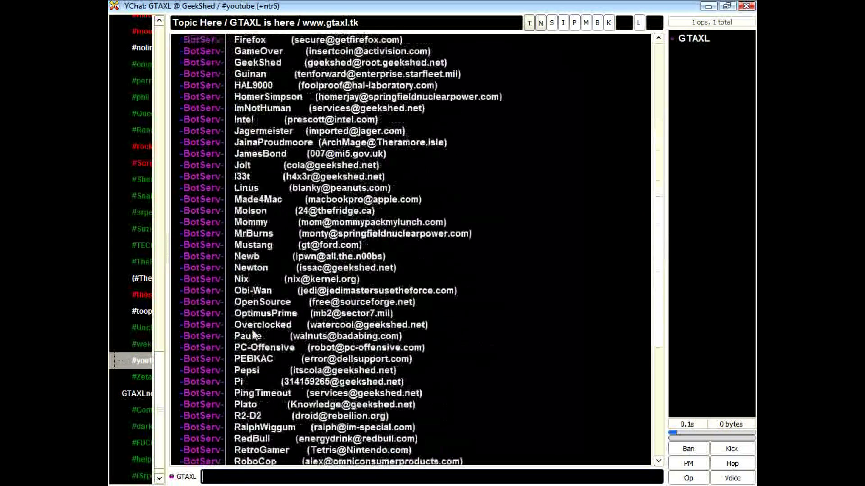
pyautogui.scroll(-2, 252, 333)
pyautogui.scroll(-1, 251, 301)
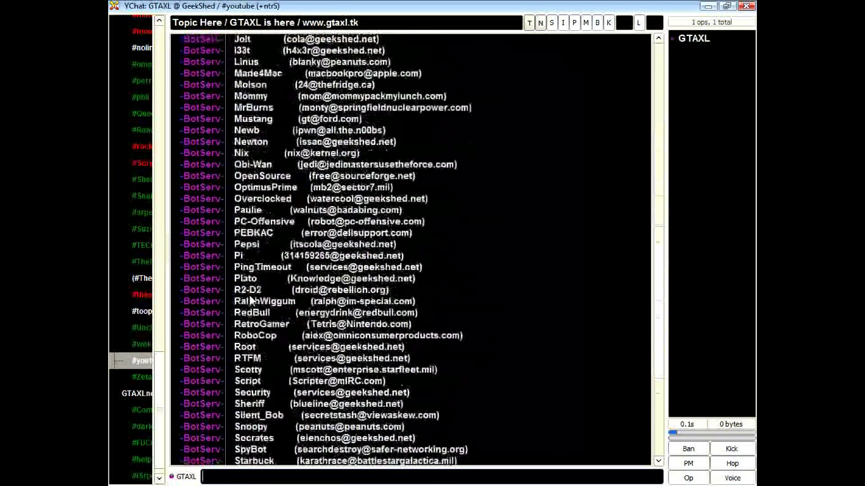
pyautogui.scroll(-2, 256, 405)
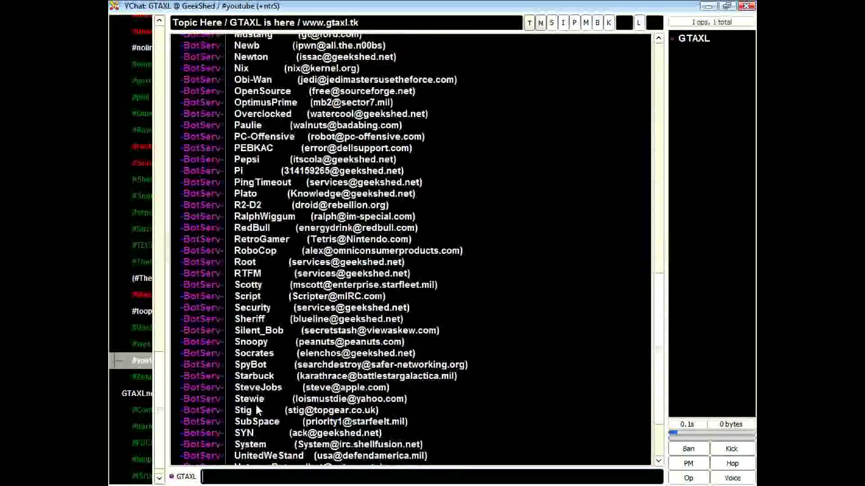
pyautogui.scroll(-2, 256, 405)
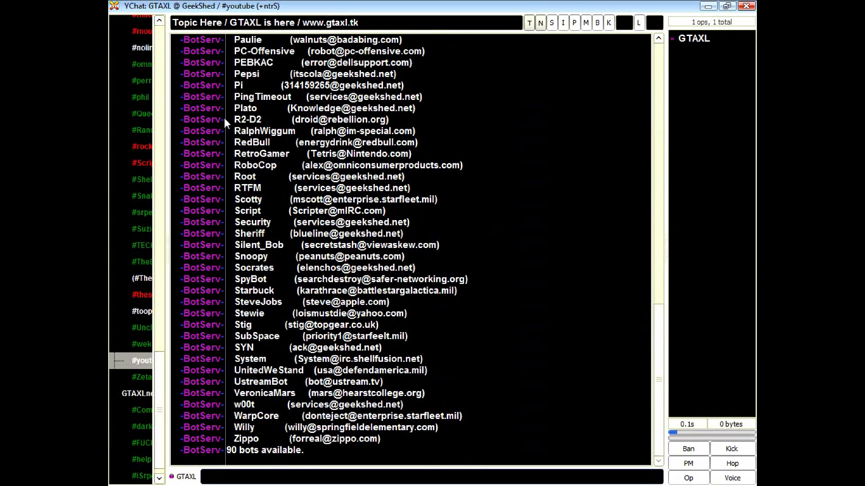
pyautogui.scroll(1, 287, 176)
pyautogui.write('/bs Assign ')
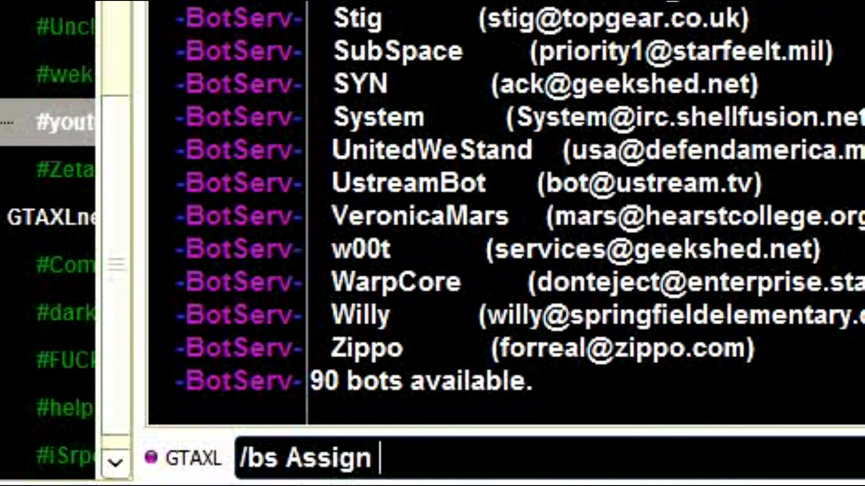
pyautogui.write('#youtube')
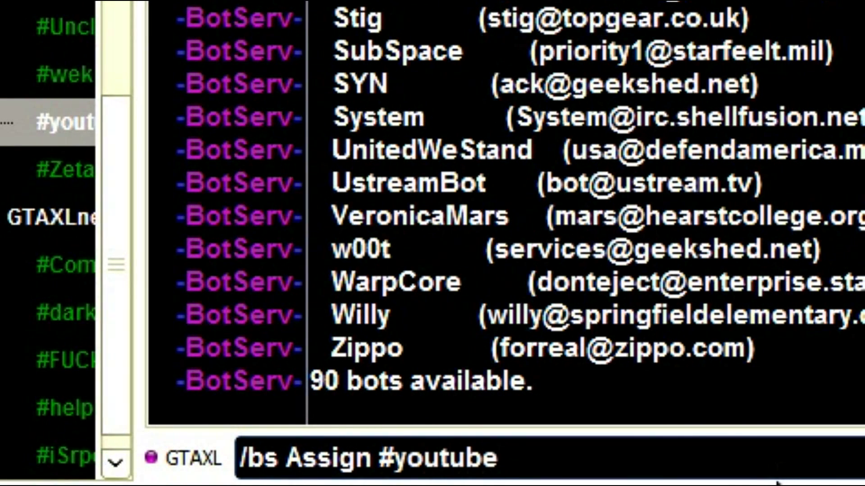
pyautogui.write(' Pepp')
# Assign the Pepsi bot to #youtube with /bs Assign #youtube Pepsi.
pyautogui.press('Return')
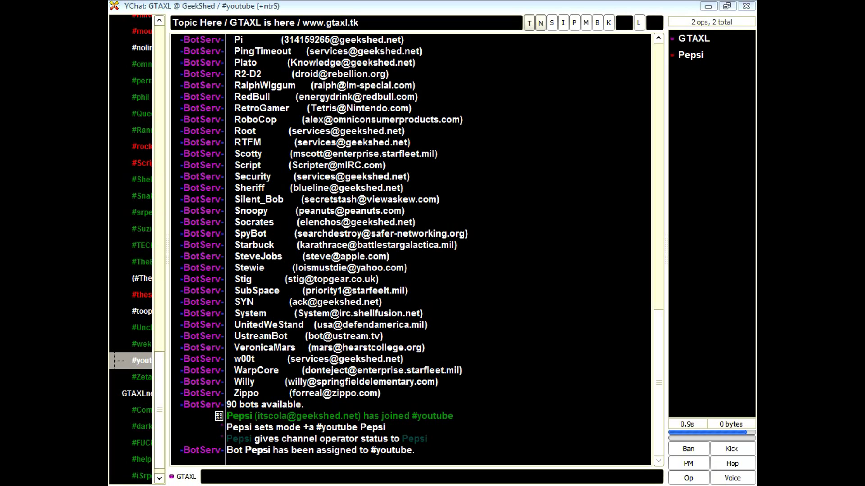
# Check friend GTAXL2 in the #youtube nick list, then join #BotRequest.
pyautogui.click(426, 476)
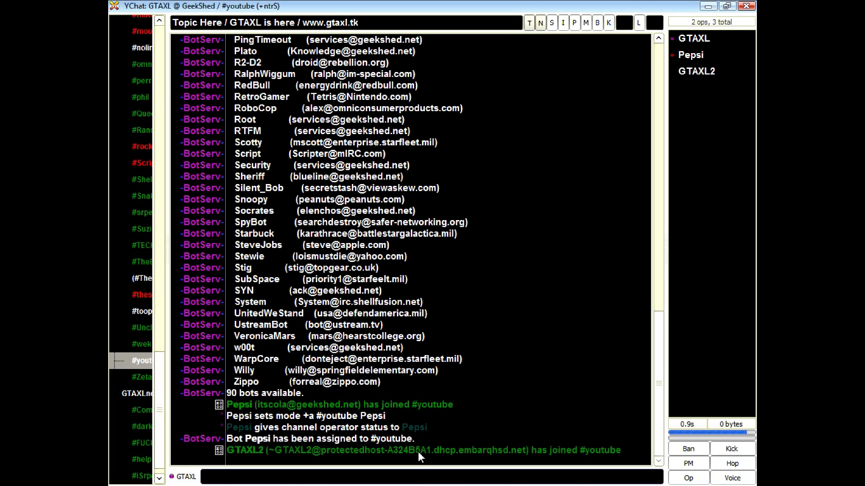
pyautogui.click(680, 70)
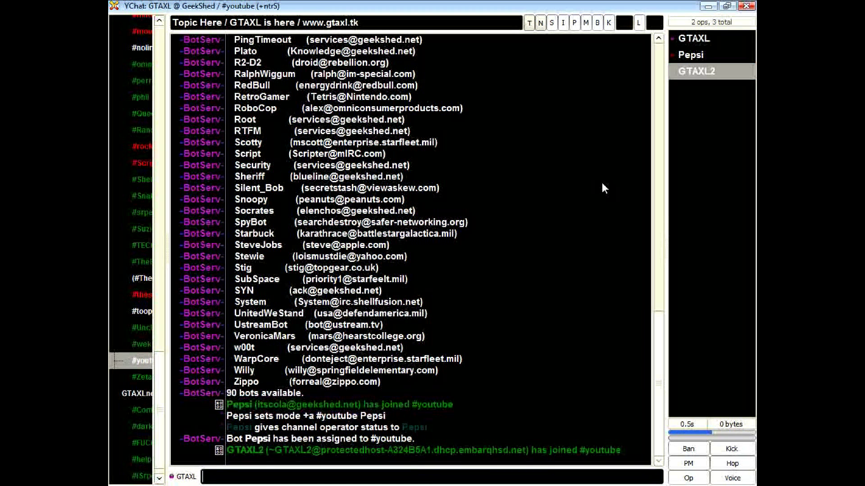
pyautogui.click(677, 173)
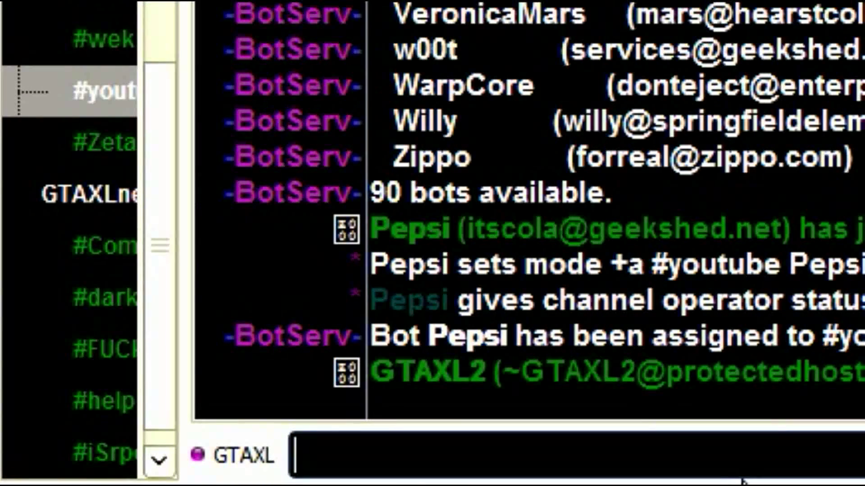
pyautogui.write('/join #BotRequest')
pyautogui.press('Return')
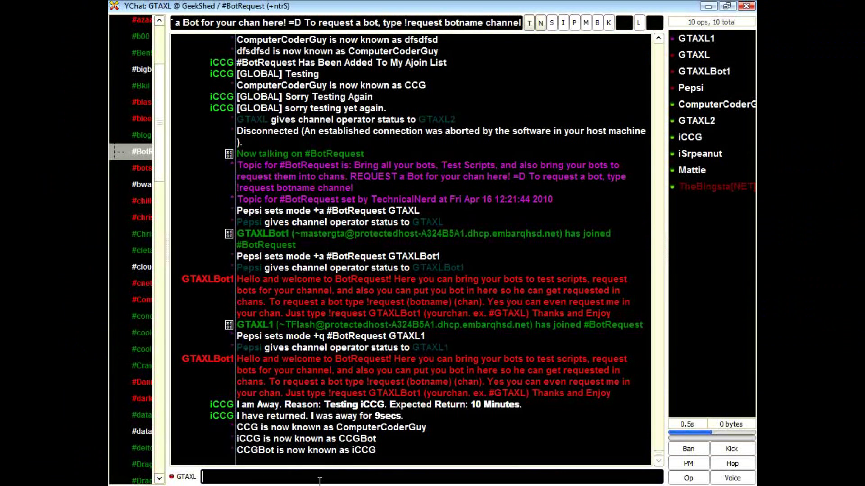
pyautogui.click(704, 73)
pyautogui.click(698, 273)
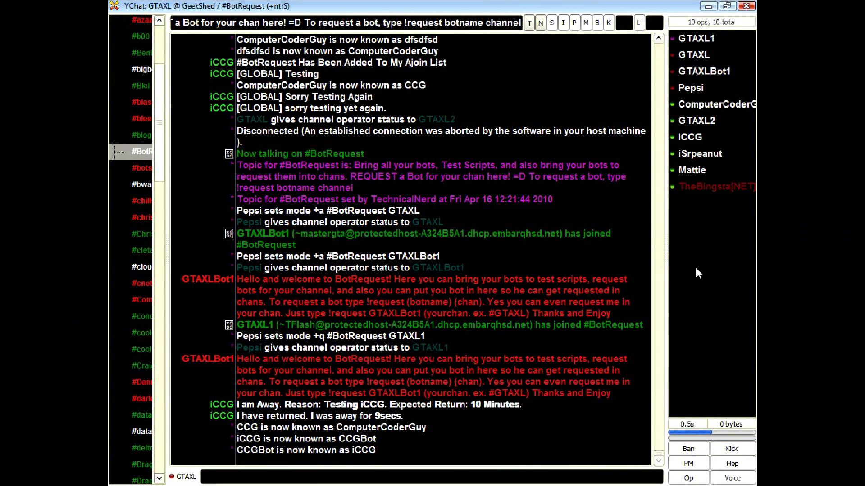
pyautogui.click(711, 136)
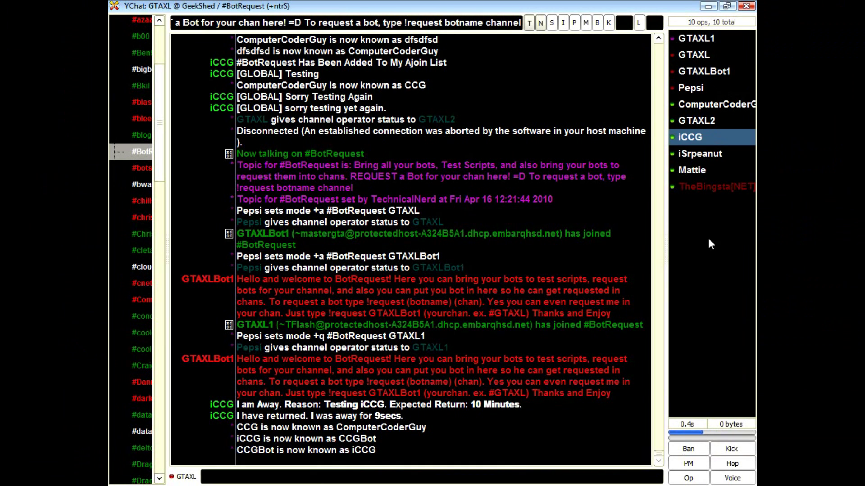
pyautogui.click(700, 267)
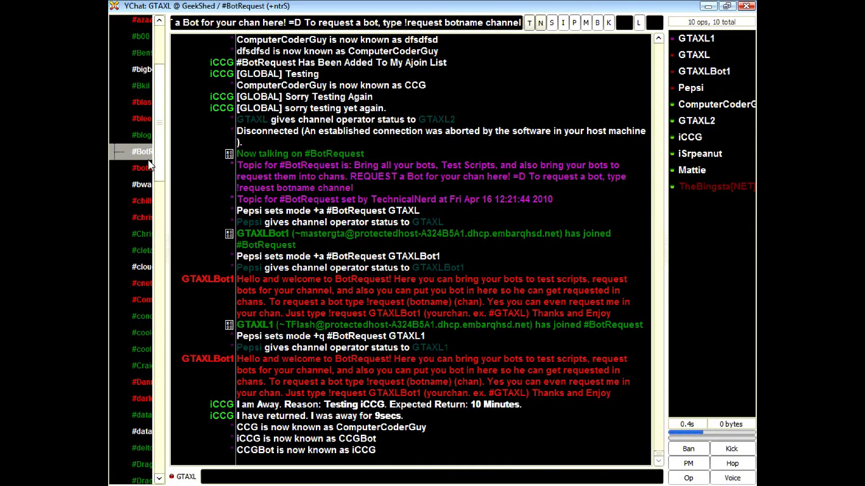
pyautogui.scroll(-3, 151, 190)
pyautogui.scroll(-2, 151, 212)
pyautogui.scroll(-2, 151, 212)
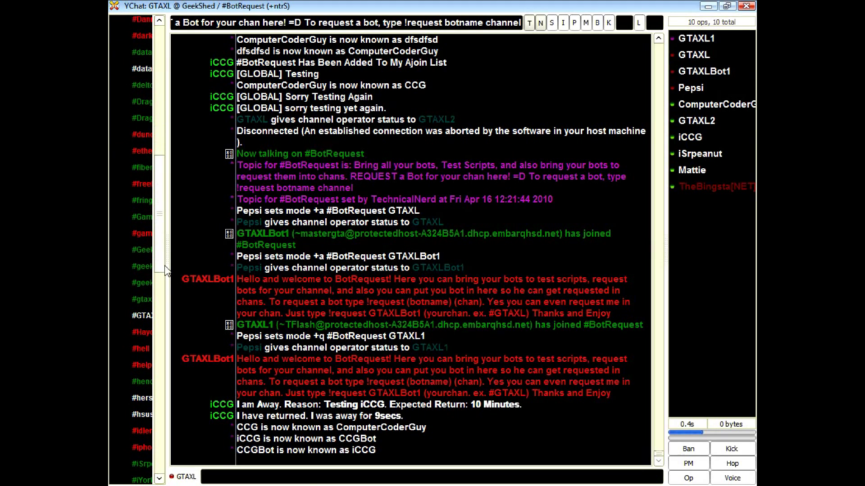
# Return to #gtaxl, widen the message area, and give Christopher half-operator (Hop) status.
pyautogui.click(148, 300)
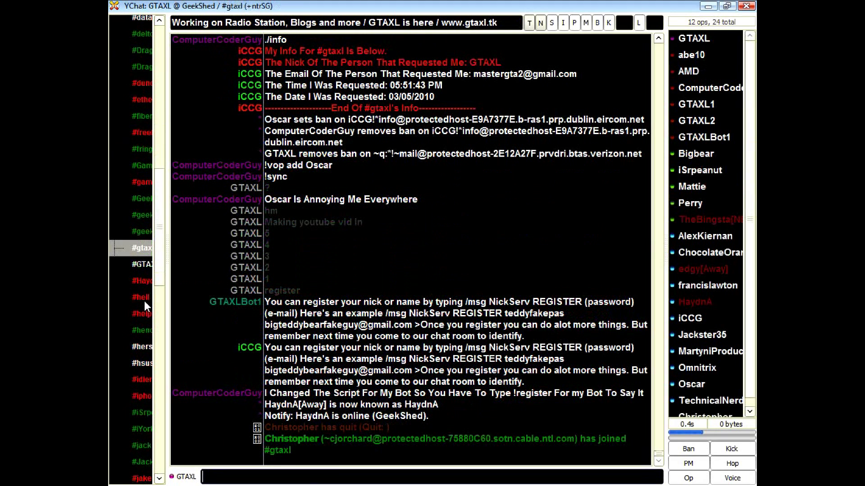
pyautogui.scroll(-4, 145, 301)
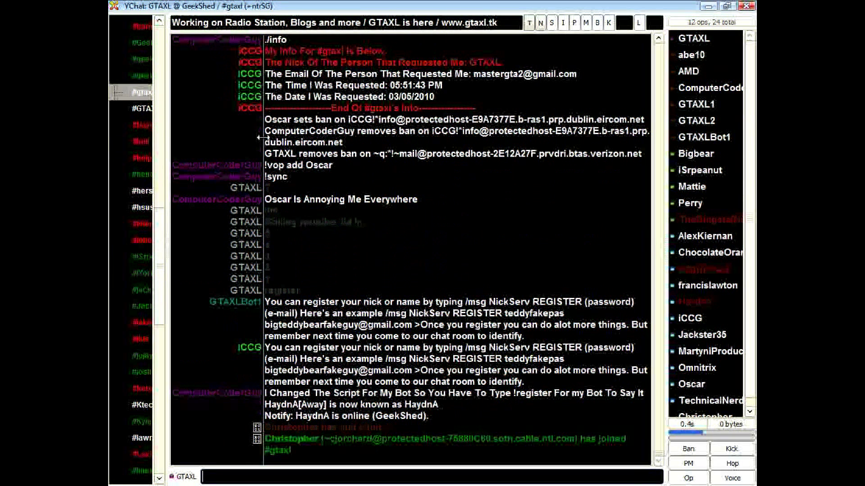
pyautogui.moveTo(262, 138); pyautogui.dragTo(241, 142)
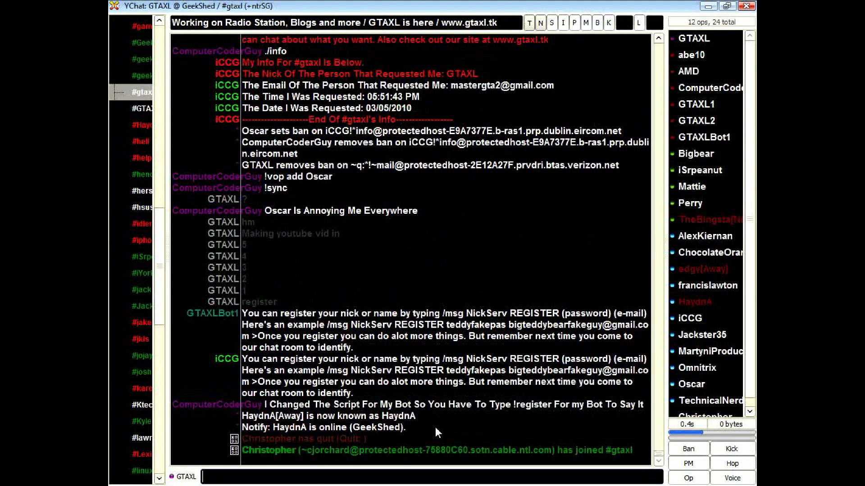
pyautogui.scroll(-1, 718, 323)
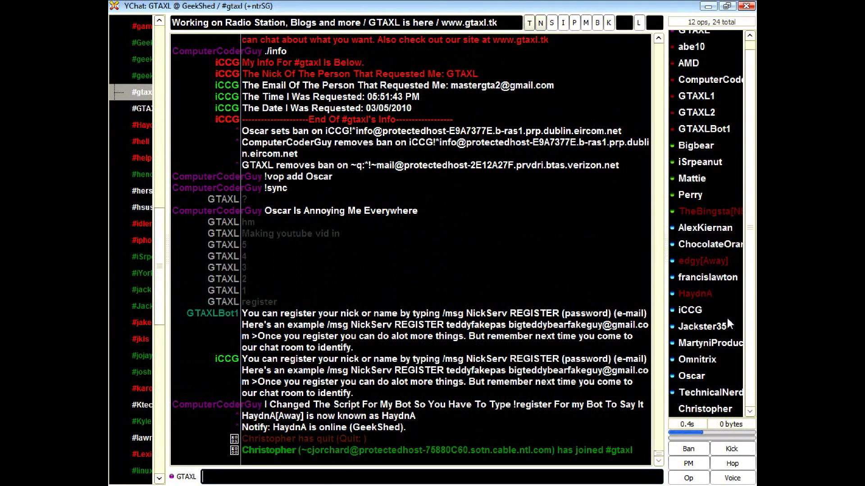
pyautogui.click(731, 411)
pyautogui.click(733, 465)
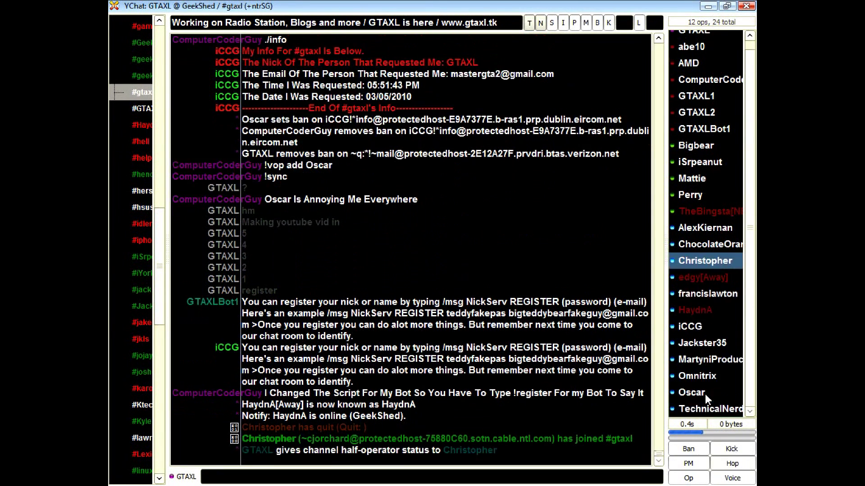